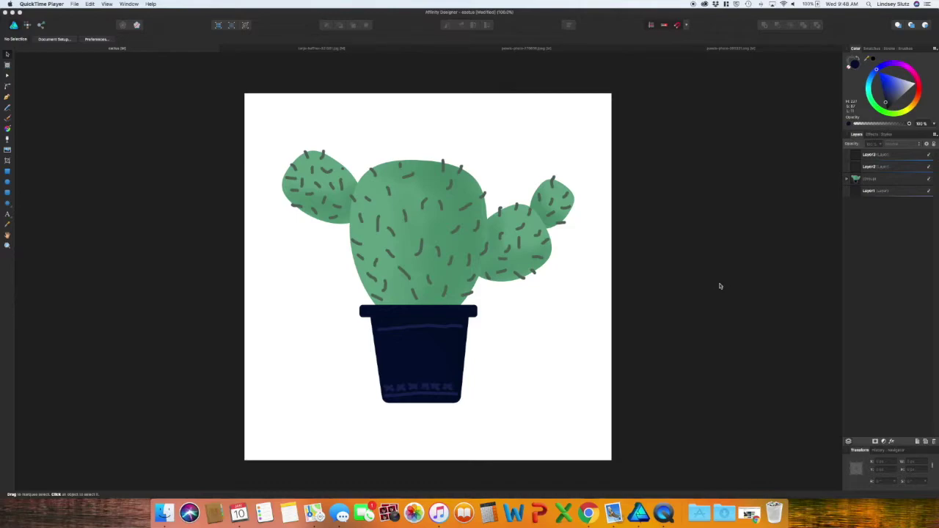
- Nudge the cactus artwork slightly in Affinity Designer
{"action": "left_click", "coordinate": [440, 233]}
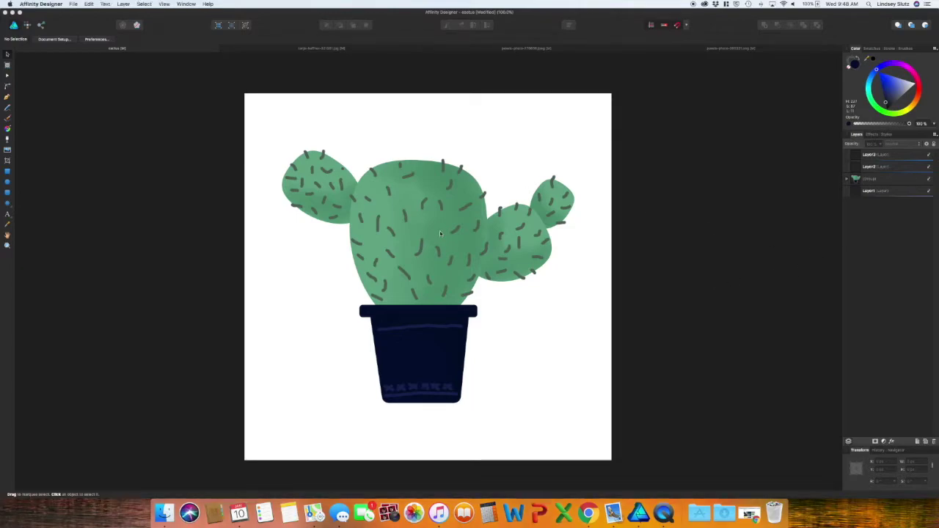
{"action": "mouse_move", "coordinate": [441, 233]}
{"action": "left_mouse_down"}
{"action": "mouse_move", "coordinate": [524, 240]}
{"action": "mouse_move", "coordinate": [418, 222]}
{"action": "mouse_move", "coordinate": [427, 226]}
{"action": "left_mouse_up"}
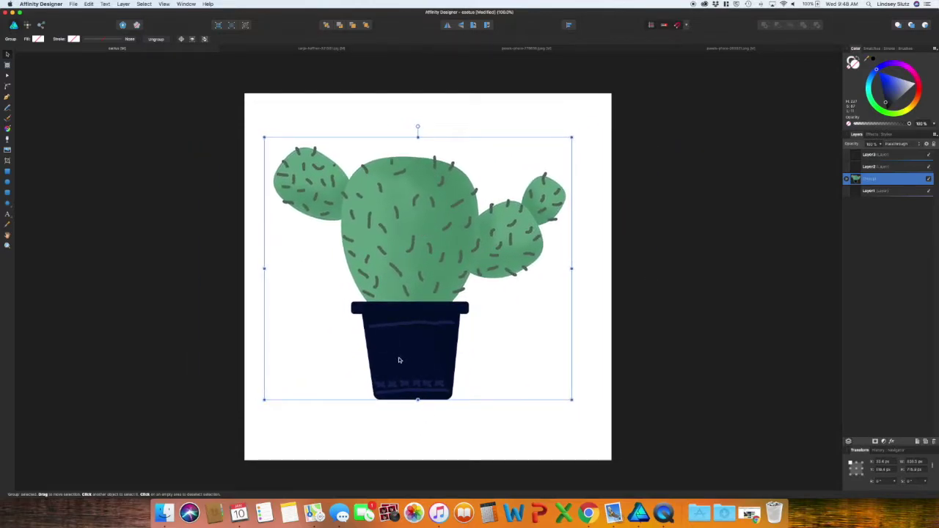
{"action": "left_click_drag", "start_coordinate": [419, 269], "coordinate": [430, 274]}
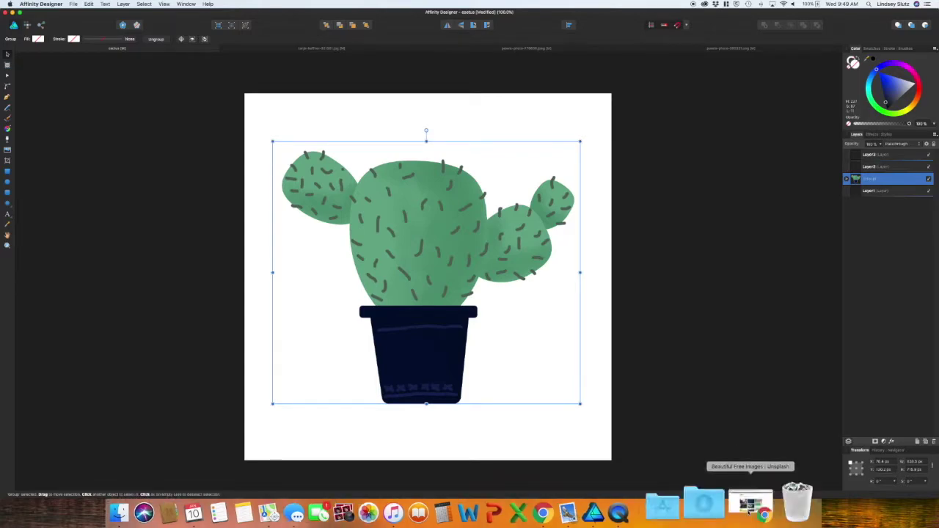
- Bring Chrome back and search Unsplash for 'tshirt'
{"action": "left_click", "coordinate": [748, 512]}
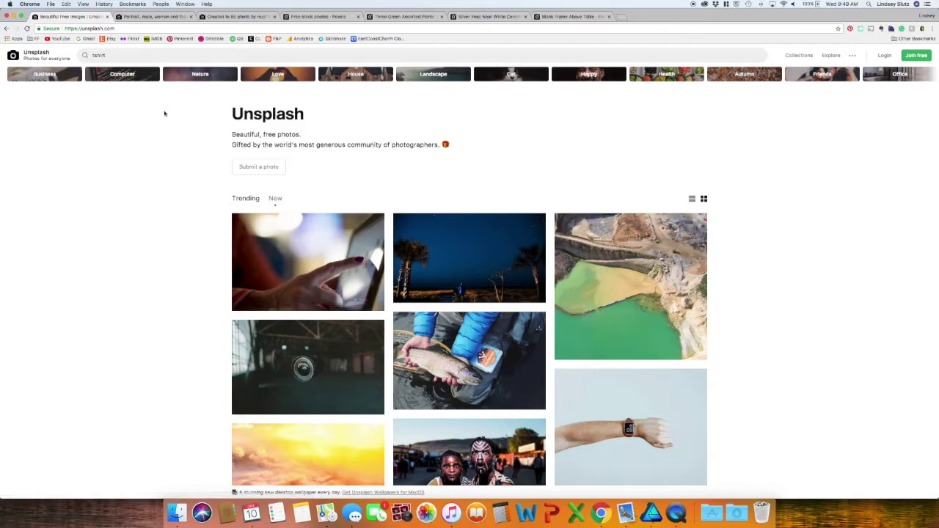
{"action": "scroll", "coordinate": [165, 113], "scroll_direction": "down", "scroll_amount": 1}
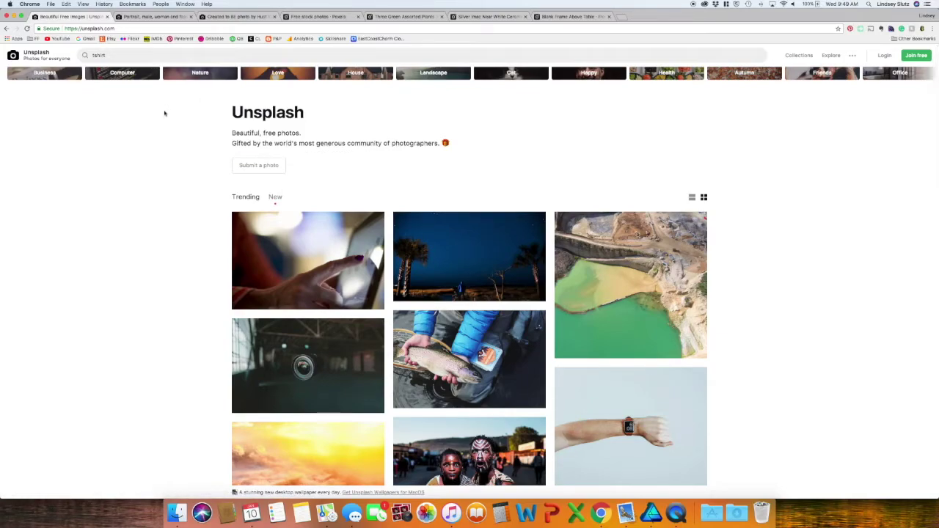
{"action": "scroll", "coordinate": [164, 113], "scroll_direction": "up", "scroll_amount": 1}
{"action": "left_click", "coordinate": [106, 55]}
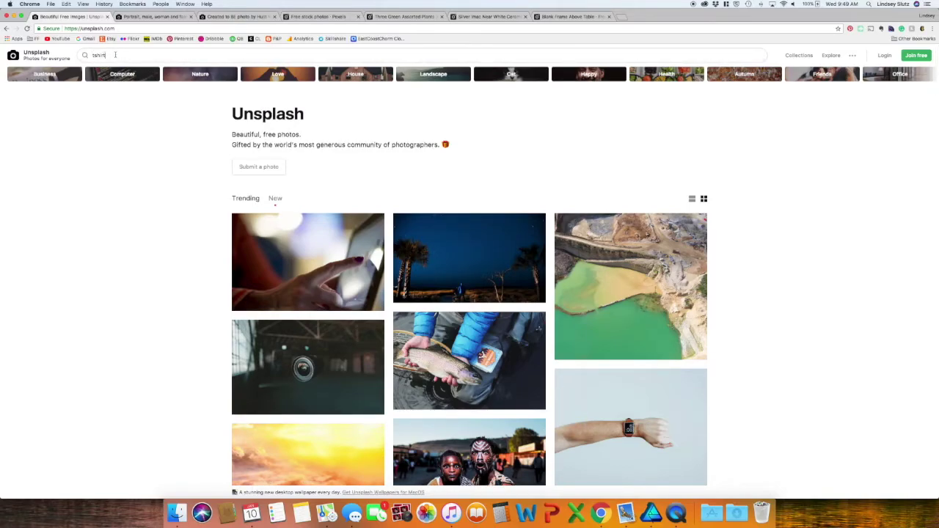
{"action": "key", "text": "Return"}
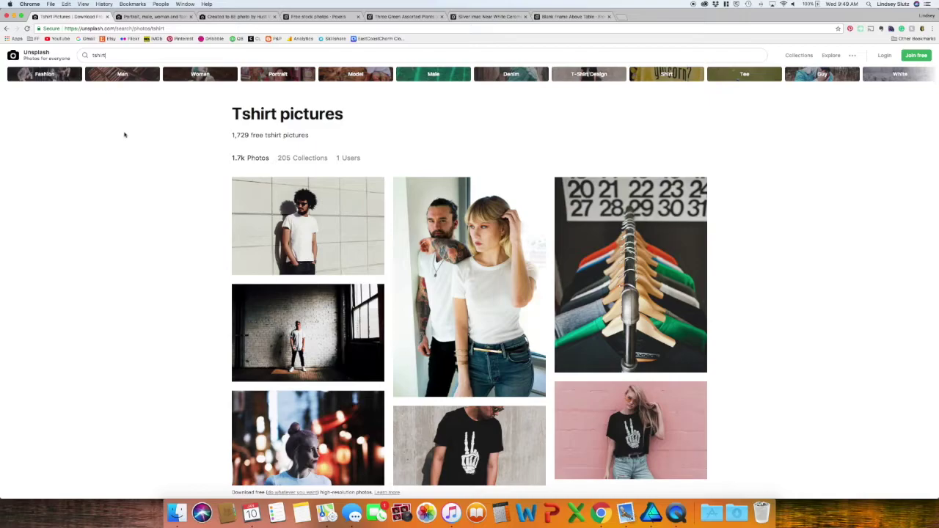
- Browse the tshirt results and view the photo of the couple in white t-shirts
{"action": "scroll", "coordinate": [151, 151], "scroll_direction": "down", "scroll_amount": 5}
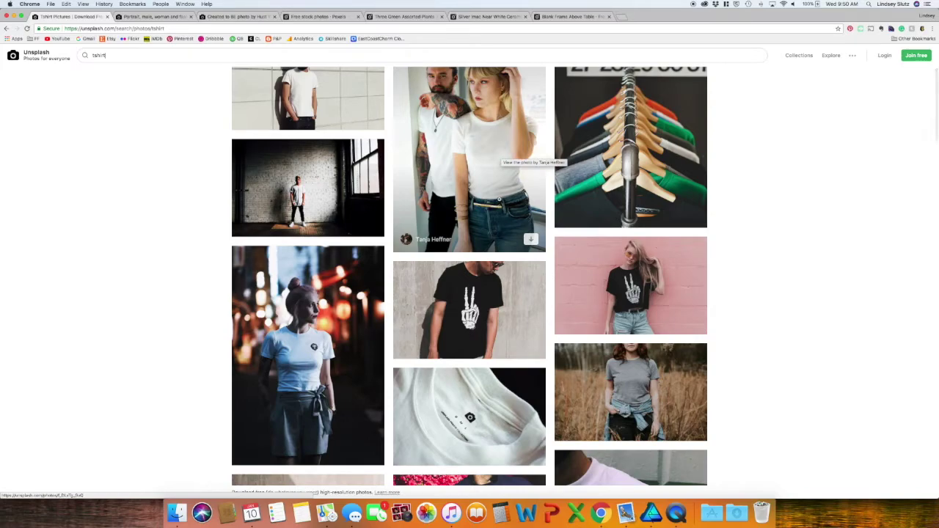
{"action": "scroll", "coordinate": [496, 193], "scroll_direction": "down", "scroll_amount": 15}
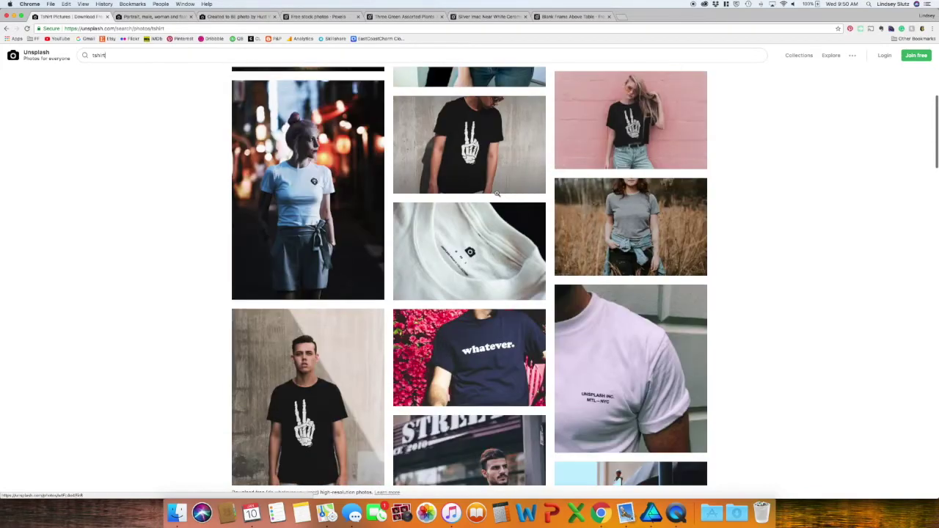
{"action": "scroll", "coordinate": [469, 294], "scroll_direction": "down", "scroll_amount": 3}
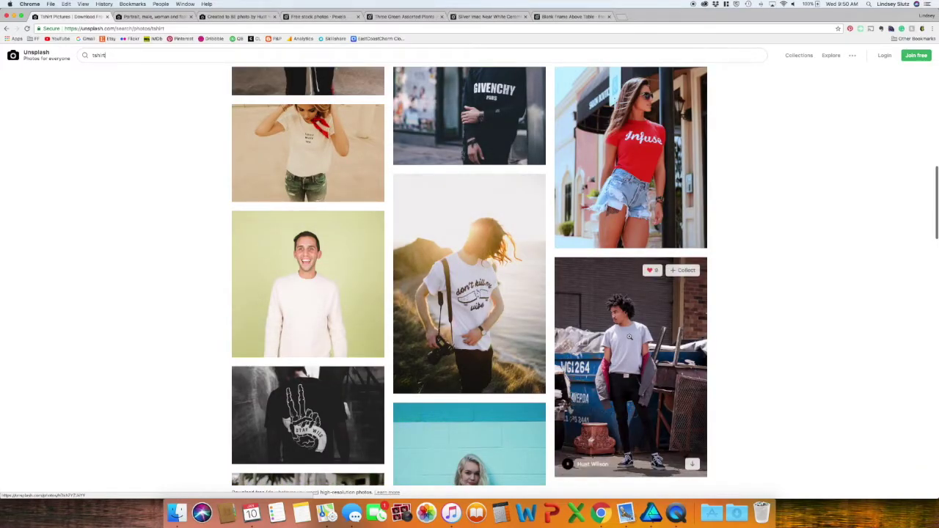
{"action": "scroll", "coordinate": [623, 334], "scroll_direction": "down", "scroll_amount": 6}
{"action": "scroll", "coordinate": [628, 325], "scroll_direction": "down", "scroll_amount": 2}
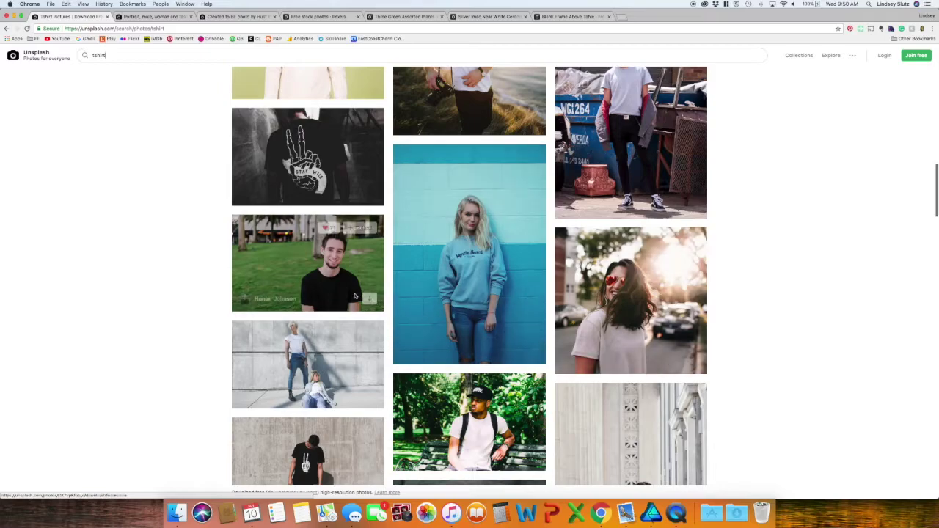
{"action": "scroll", "coordinate": [440, 308], "scroll_direction": "down", "scroll_amount": 3}
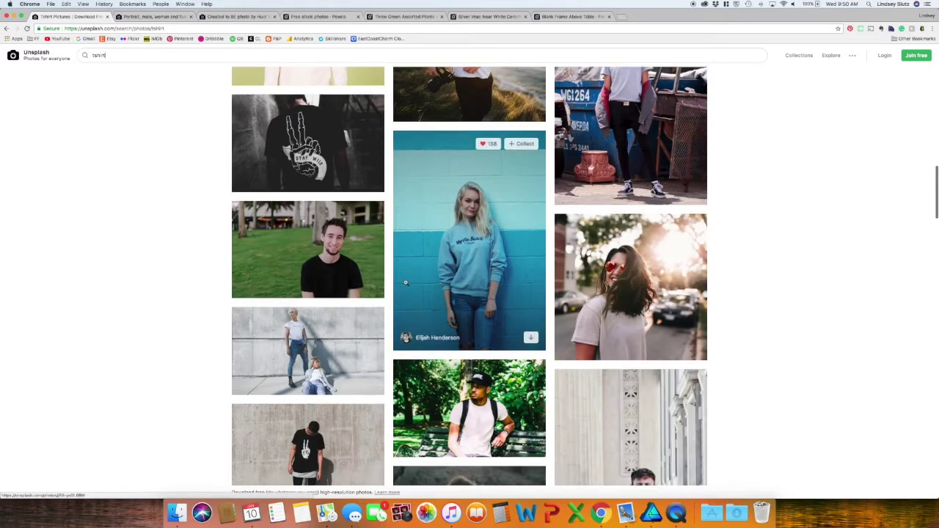
{"action": "scroll", "coordinate": [405, 282], "scroll_direction": "down", "scroll_amount": 4}
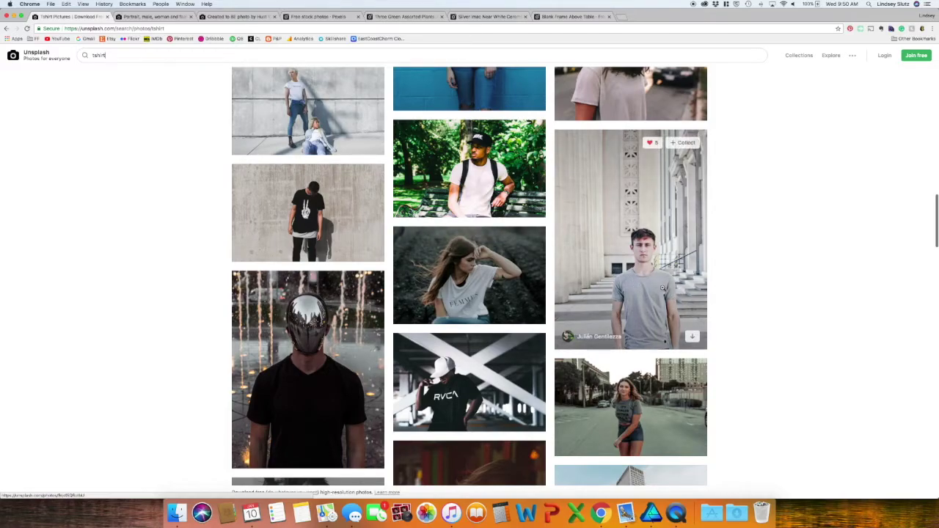
{"action": "scroll", "coordinate": [323, 389], "scroll_direction": "down", "scroll_amount": 4}
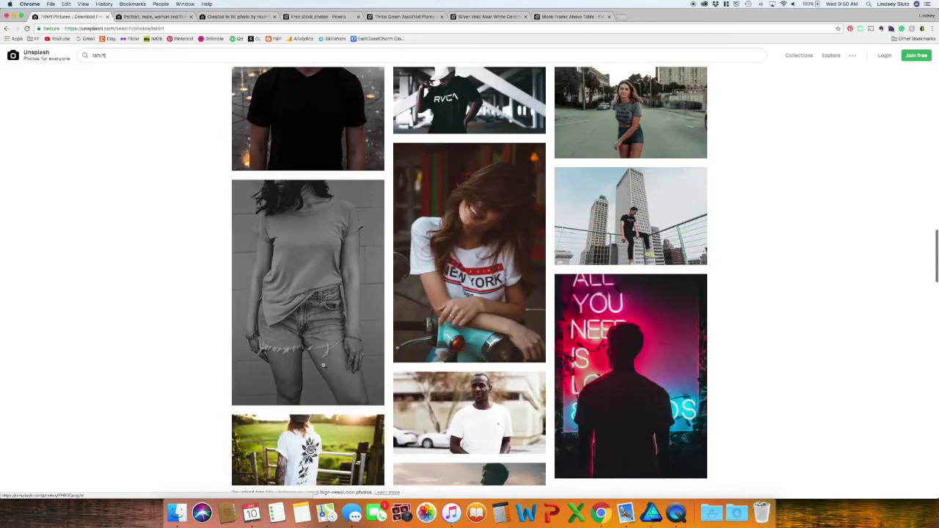
{"action": "scroll", "coordinate": [301, 331], "scroll_direction": "up", "scroll_amount": 10}
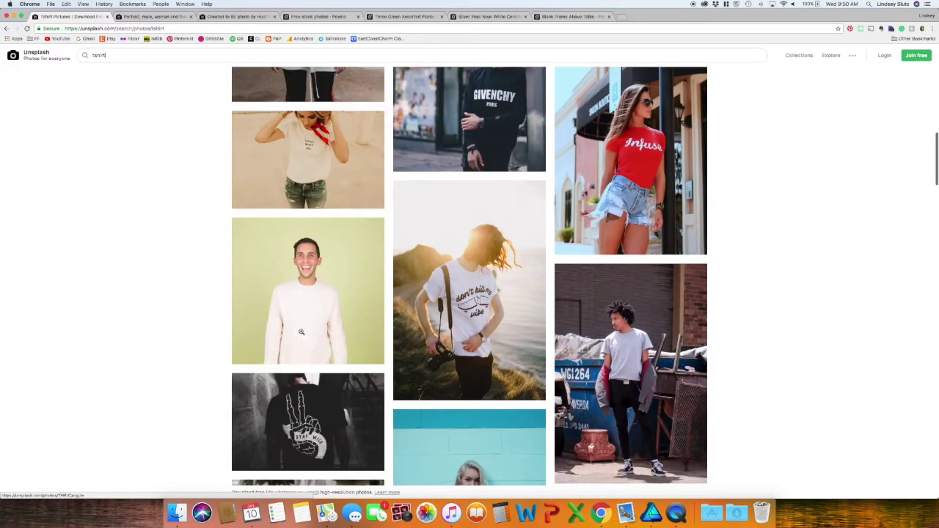
{"action": "left_click", "coordinate": [162, 17]}
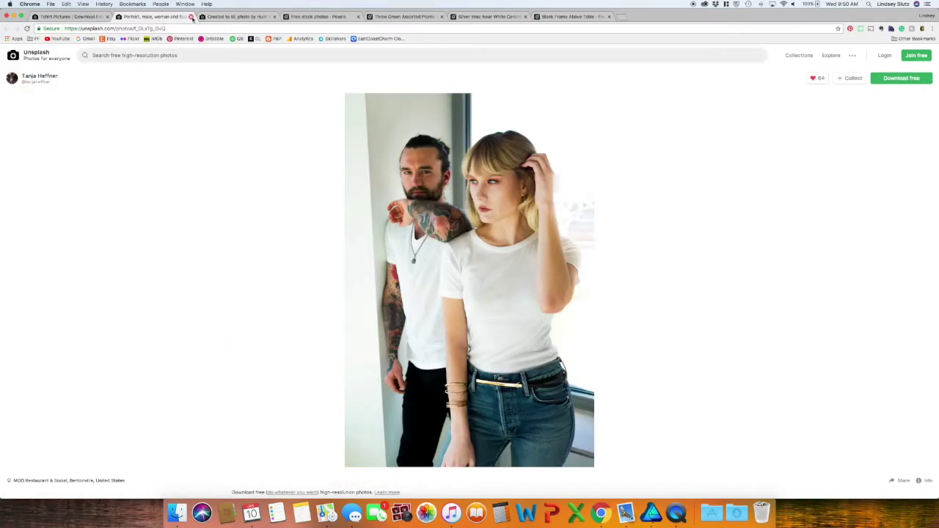
- Close the couple and grey t-shirt photo pages and go to Pexels
{"action": "left_click", "coordinate": [190, 16]}
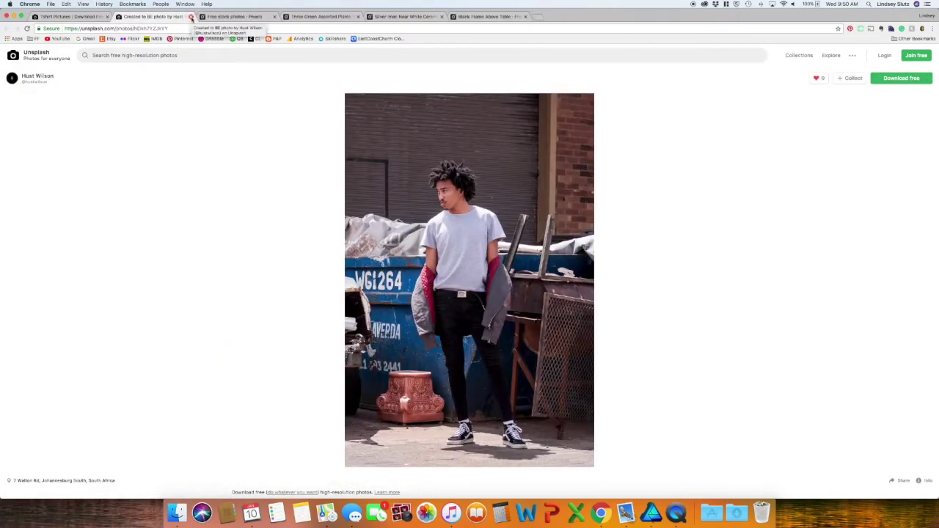
{"action": "left_click", "coordinate": [191, 16]}
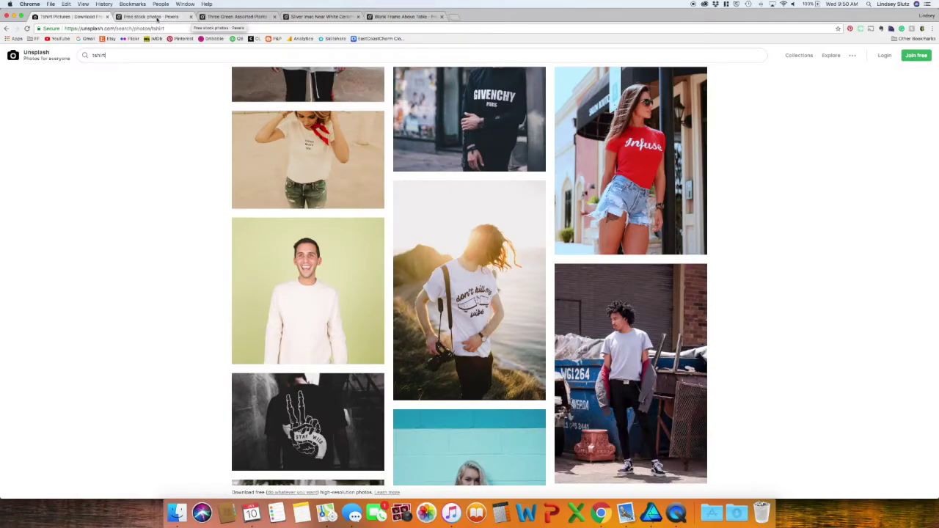
{"action": "left_click", "coordinate": [158, 18]}
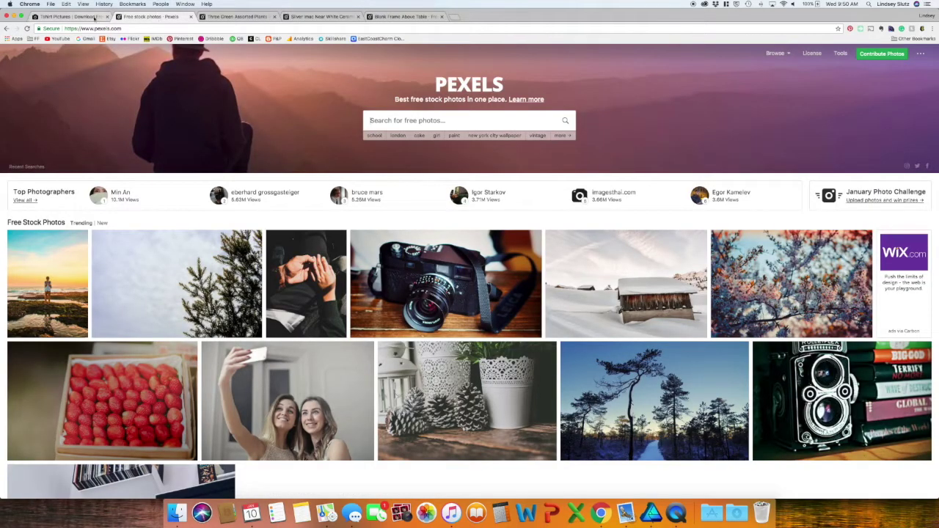
- Close the Unsplash results and view the three white planters and silver iMac photos
{"action": "left_click", "coordinate": [108, 16]}
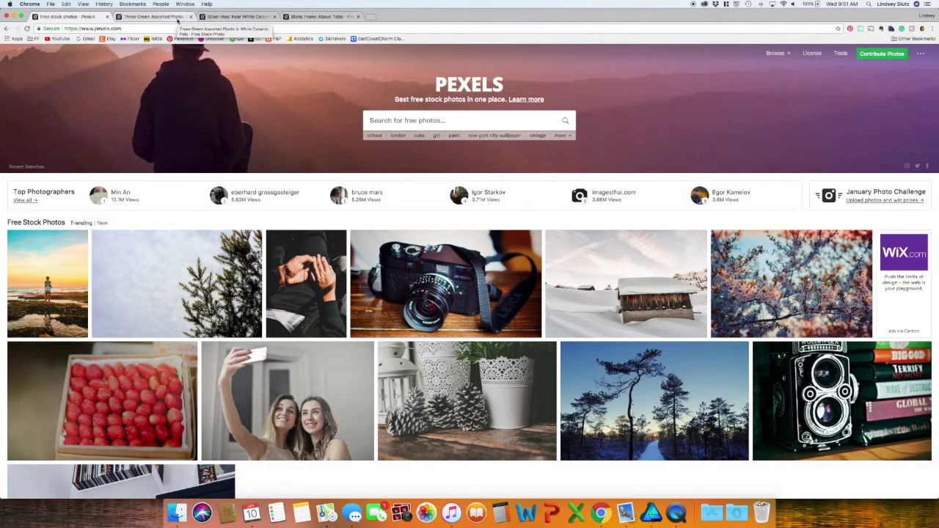
{"action": "left_click", "coordinate": [172, 18]}
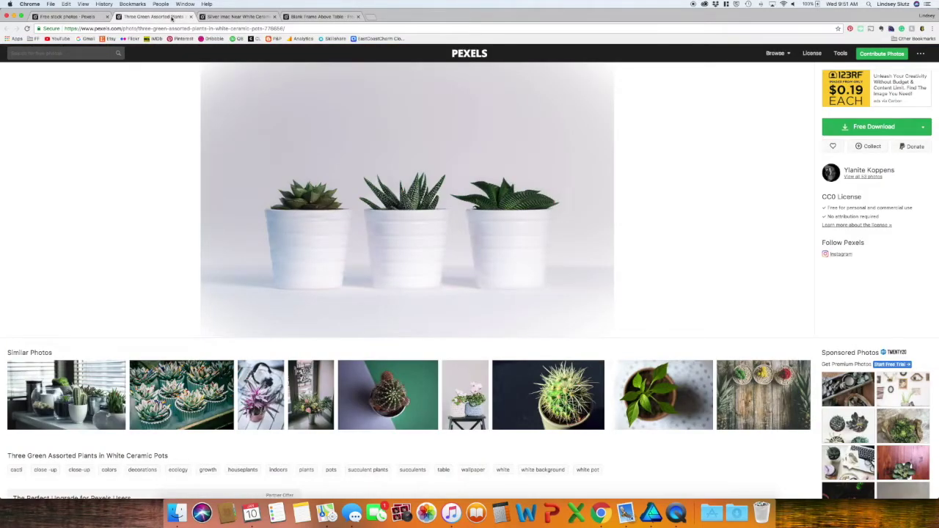
{"action": "left_click", "coordinate": [242, 16]}
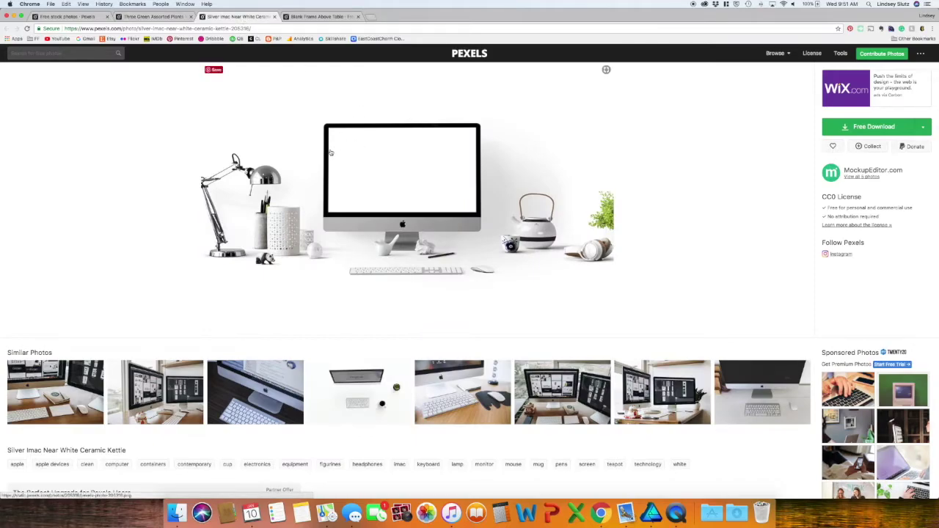
- Check the blank frame photo and Pexels home, then close the browser window
{"action": "key", "text": "ctrl+Tab"}
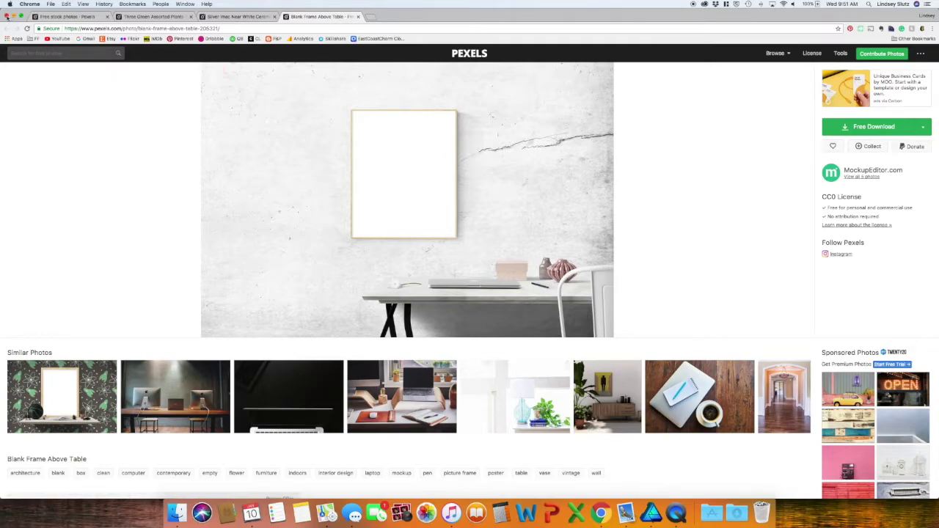
{"action": "key", "text": "ctrl+Tab"}
{"action": "left_click", "coordinate": [6, 16]}
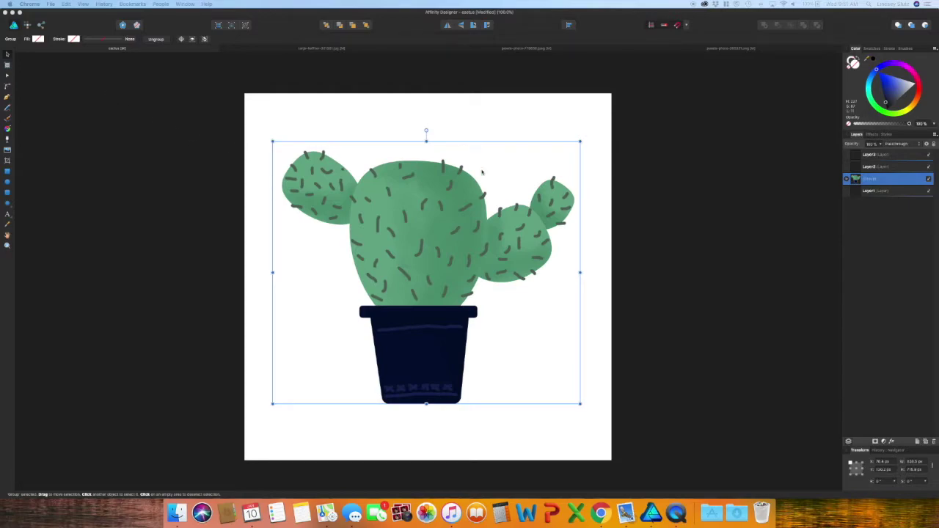
- Copy the cactus artwork and paste it into the t-shirt photo document
{"action": "key", "text": "super+c"}
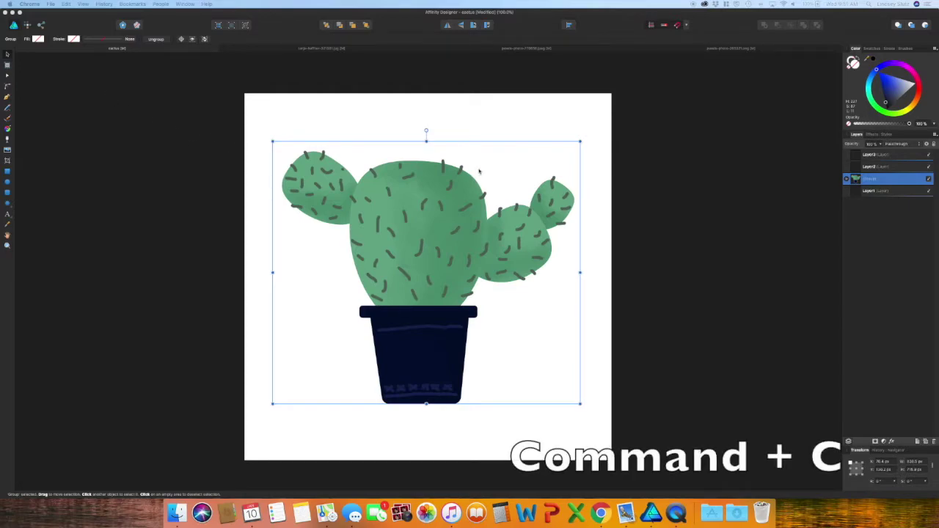
{"action": "left_click", "coordinate": [151, 120]}
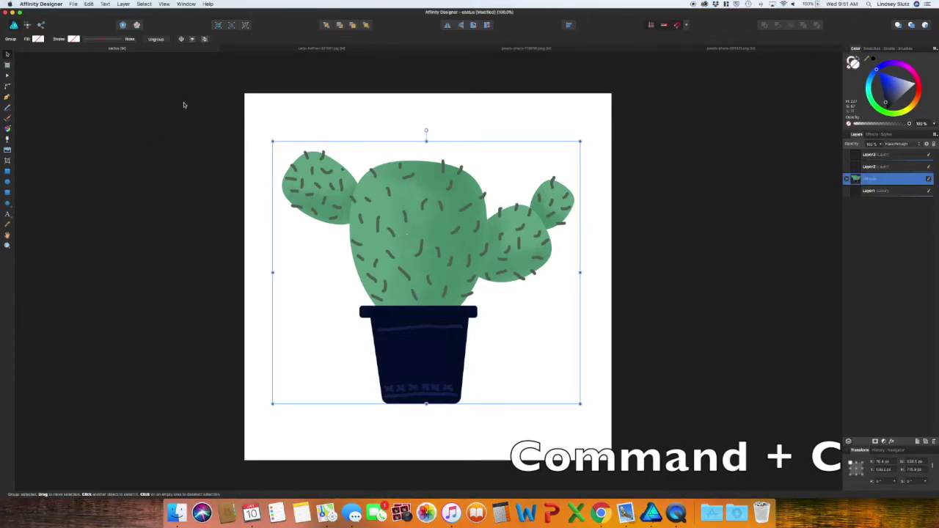
{"action": "left_click", "coordinate": [91, 4]}
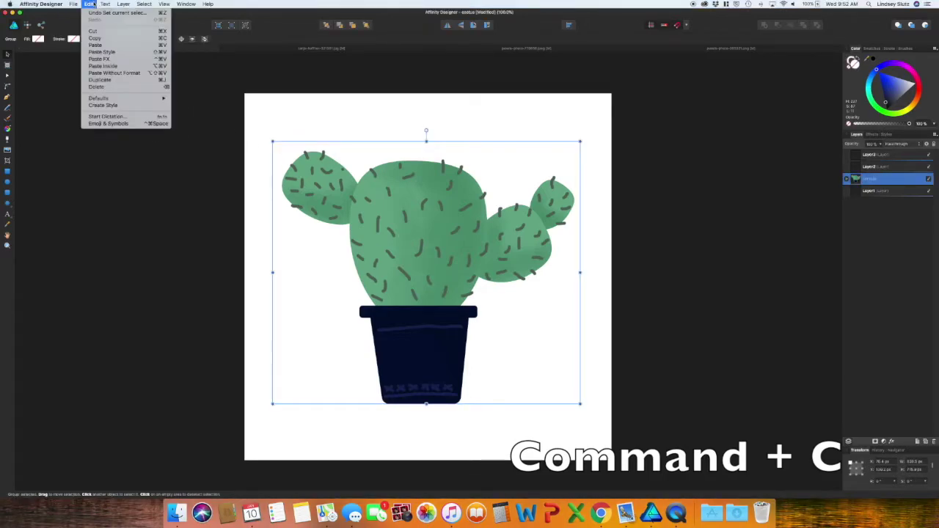
{"action": "left_click", "coordinate": [108, 38]}
{"action": "left_click", "coordinate": [268, 49]}
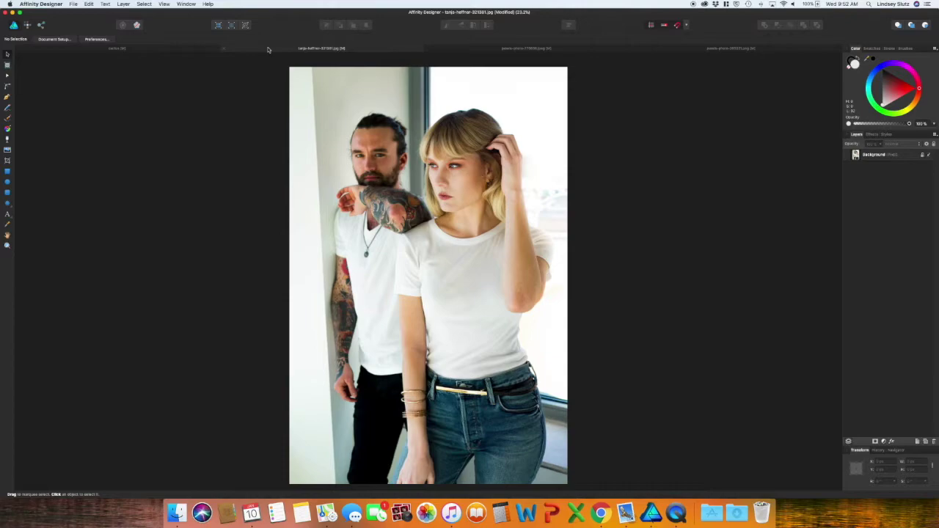
{"action": "key", "text": "super+v"}
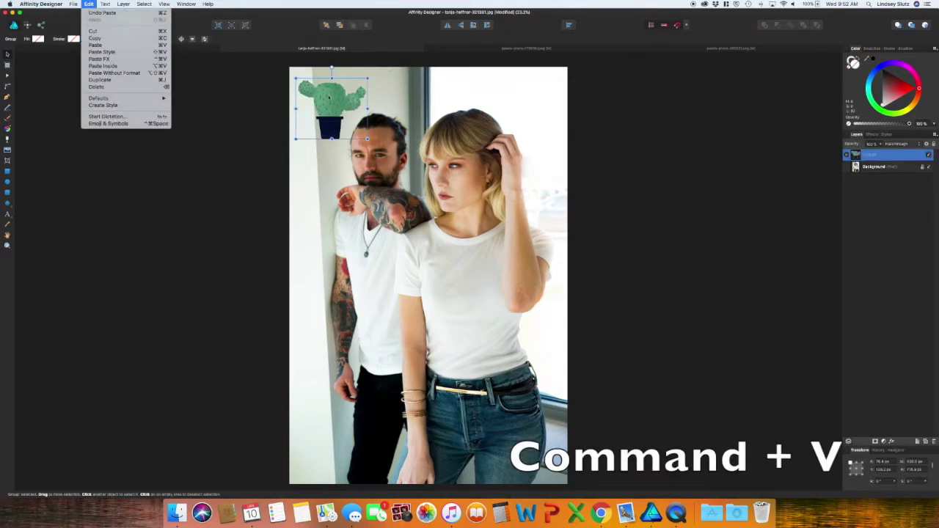
{"action": "left_click", "coordinate": [96, 45]}
- Place the cactus on the woman's white shirt with Multiply blend mode
{"action": "left_click_drag", "start_coordinate": [330, 98], "coordinate": [468, 286]}
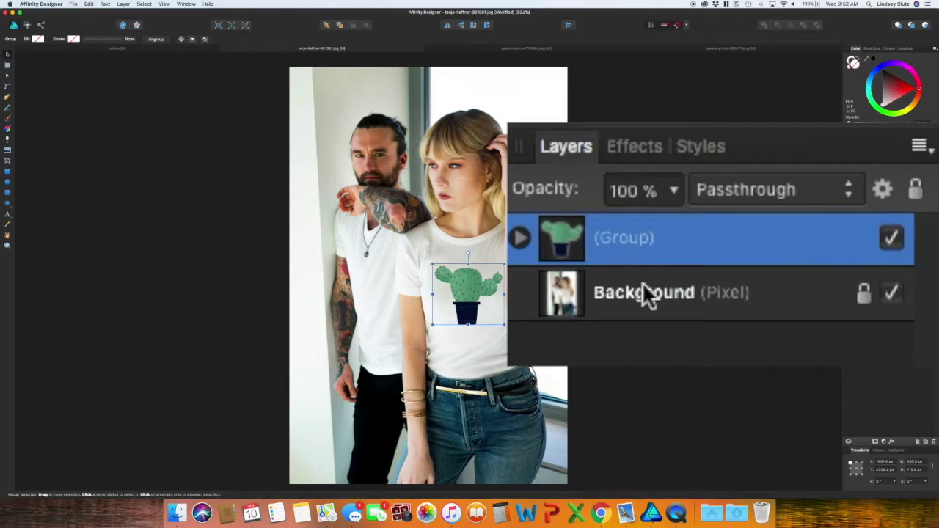
{"action": "left_click", "coordinate": [803, 194]}
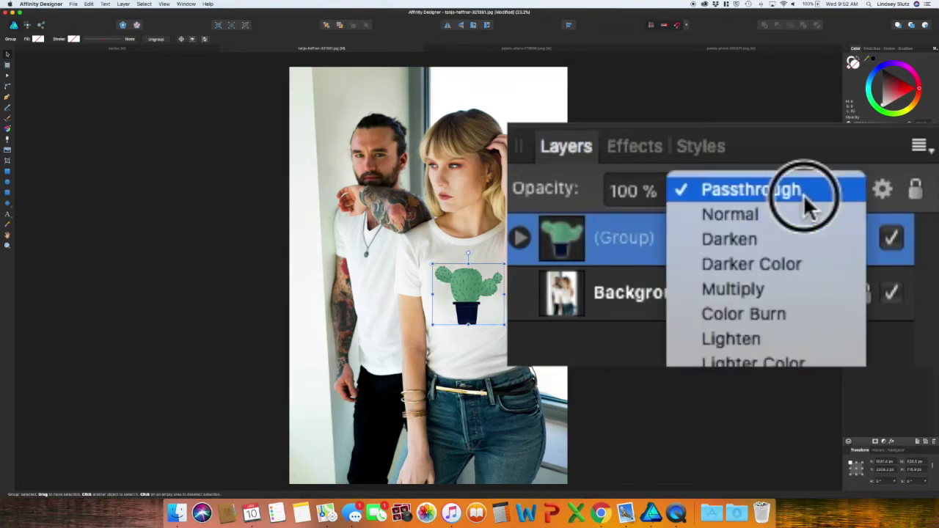
{"action": "left_click", "coordinate": [796, 289]}
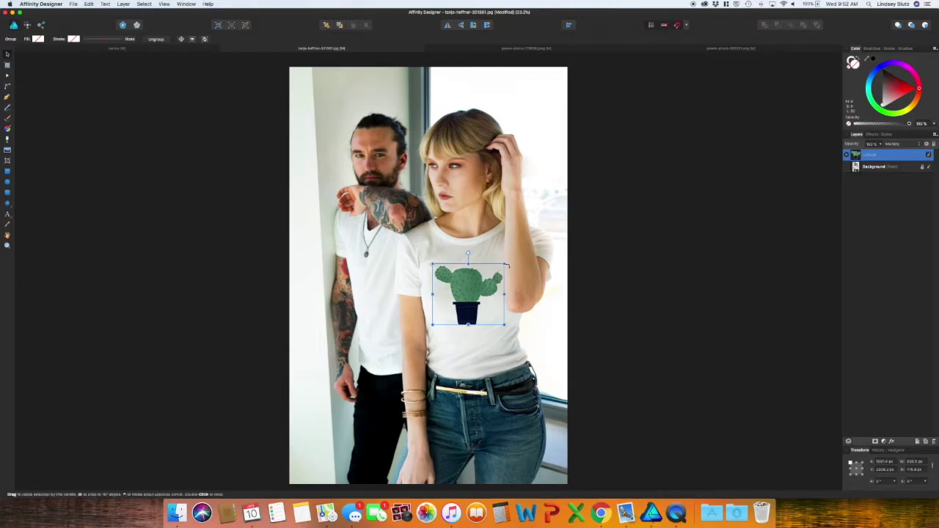
- Keep the cactus level and centre it on the chest of the woman's shirt
{"action": "left_click_drag", "start_coordinate": [507, 262], "coordinate": [505, 260]}
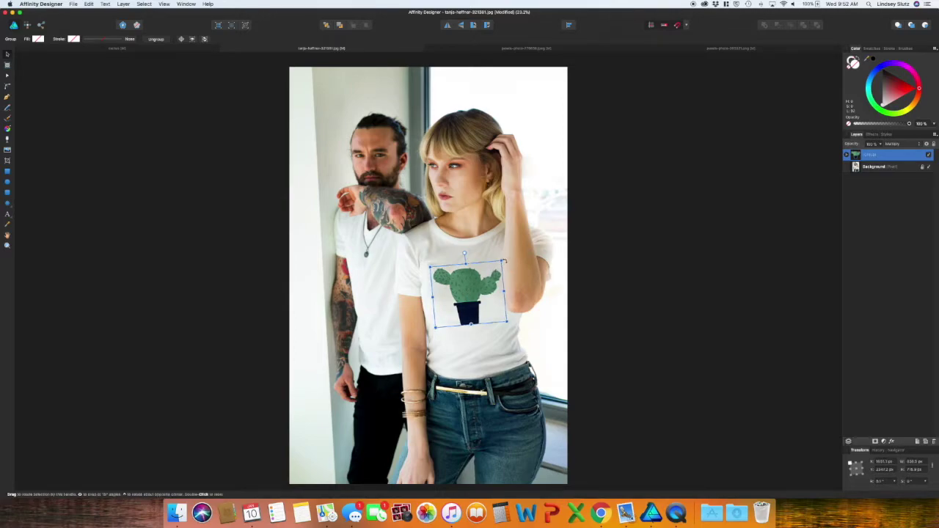
{"action": "left_click_drag", "start_coordinate": [506, 259], "coordinate": [506, 261]}
{"action": "left_click_drag", "start_coordinate": [474, 289], "coordinate": [495, 257]}
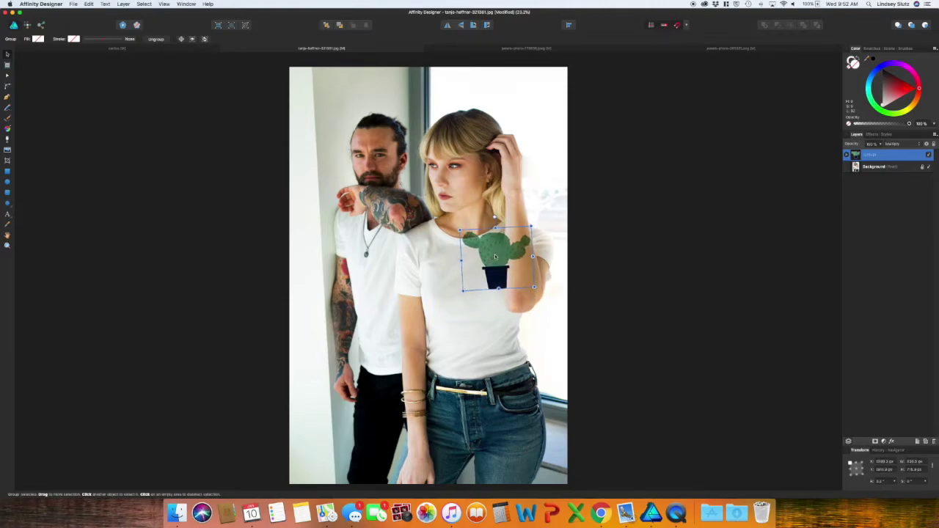
{"action": "scroll", "coordinate": [495, 257], "scroll_direction": "up", "scroll_amount": 5}
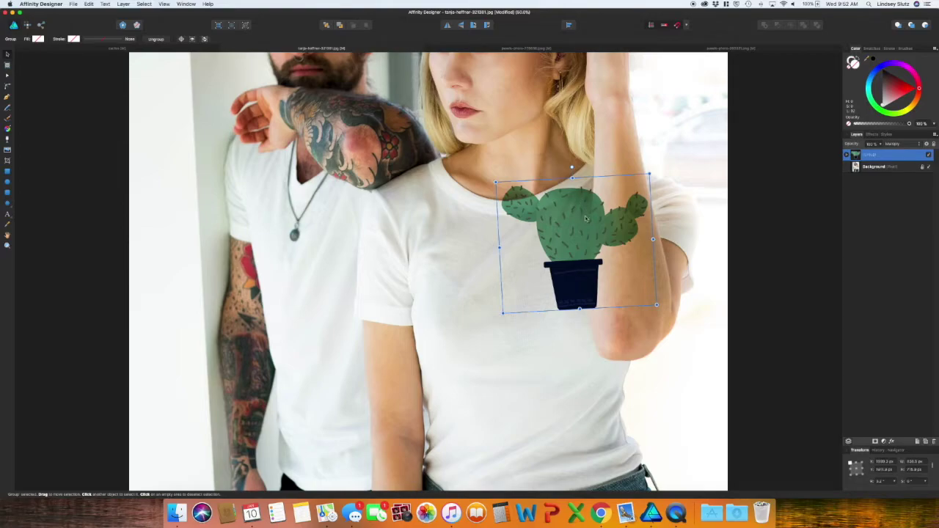
{"action": "left_click_drag", "start_coordinate": [586, 226], "coordinate": [526, 311]}
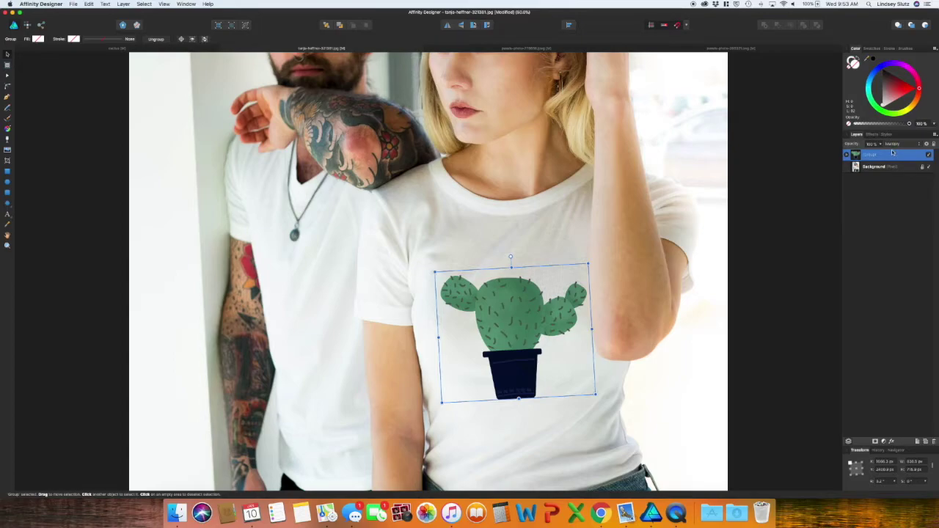
{"action": "left_click_drag", "start_coordinate": [521, 321], "coordinate": [516, 315]}
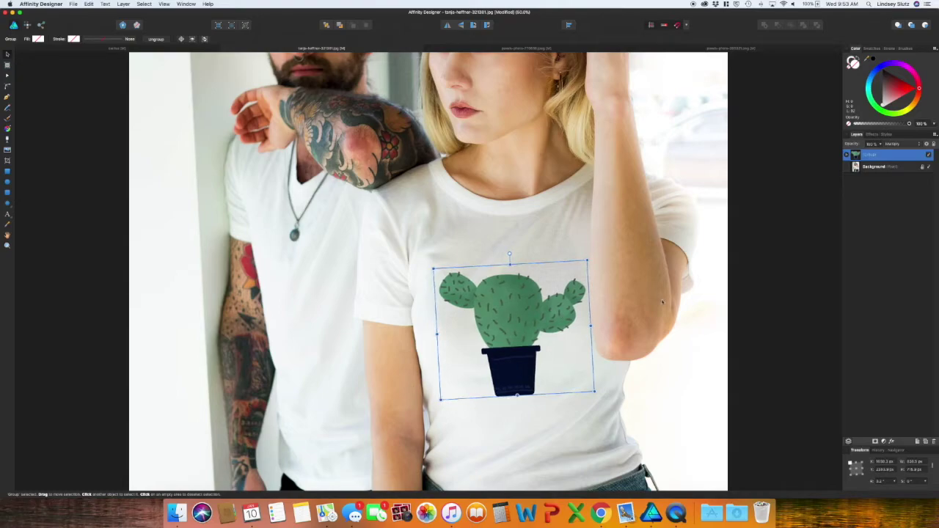
- Drop the cactus layer's opacity just below 100% and preview the whole shirt deselected
{"action": "left_click", "coordinate": [873, 144]}
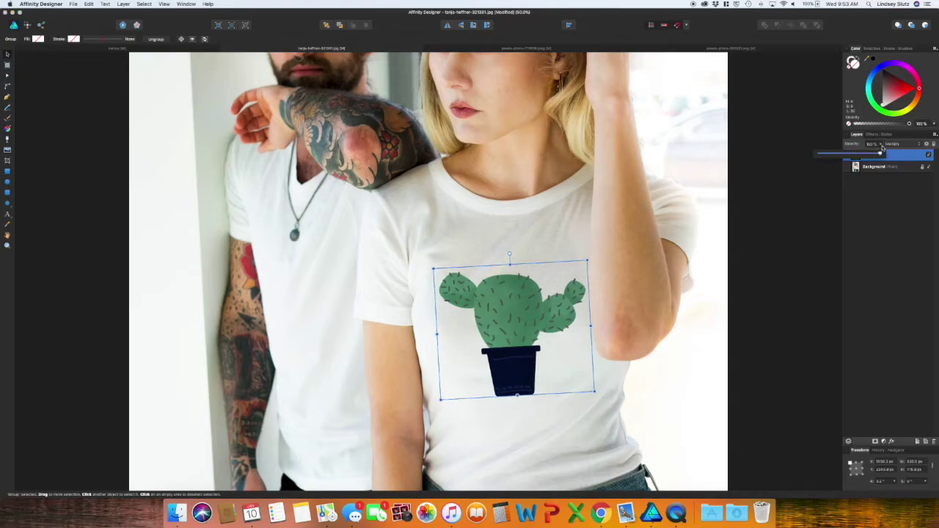
{"action": "left_click_drag", "start_coordinate": [881, 155], "coordinate": [869, 155]}
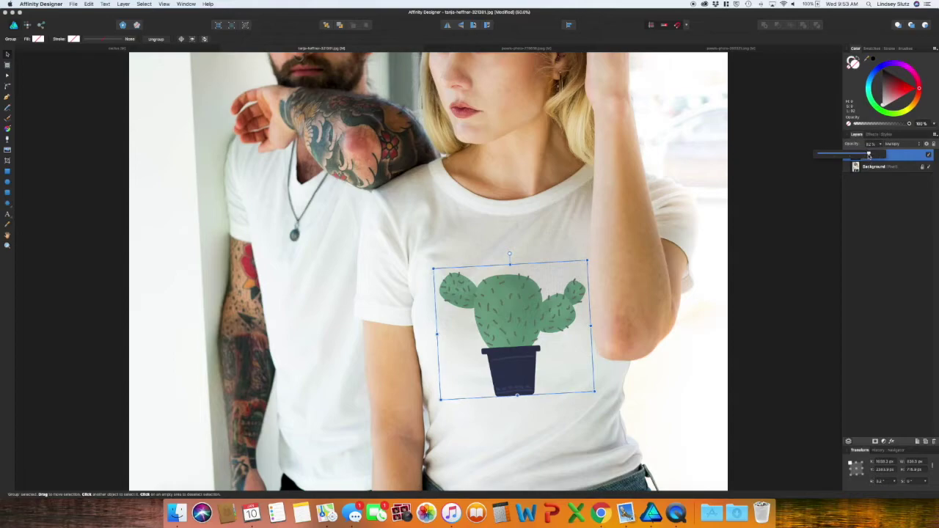
{"action": "key", "text": "super+0"}
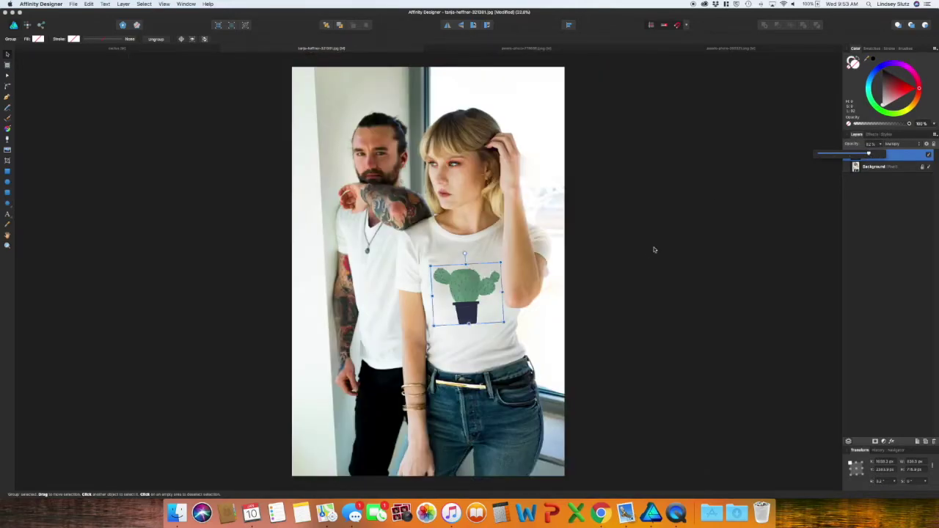
{"action": "left_click", "coordinate": [654, 247]}
{"action": "left_click", "coordinate": [470, 299]}
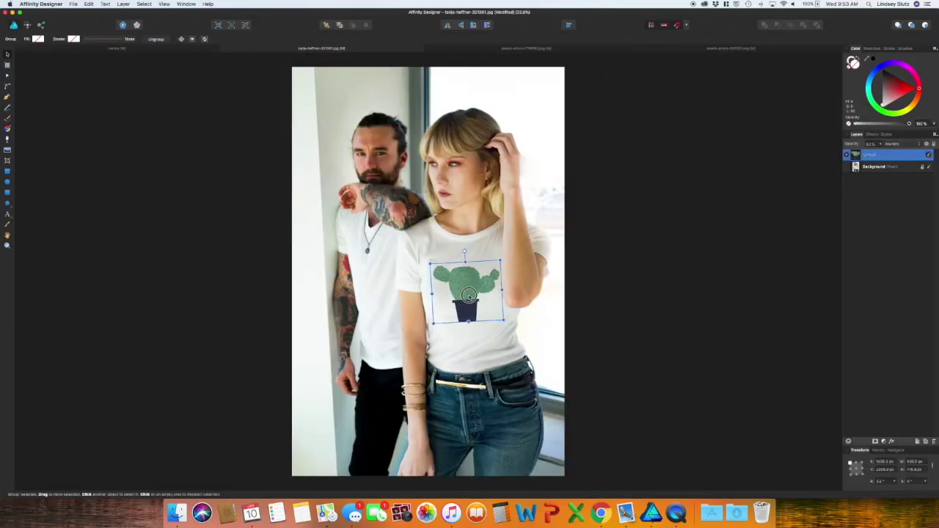
{"action": "left_click", "coordinate": [630, 316]}
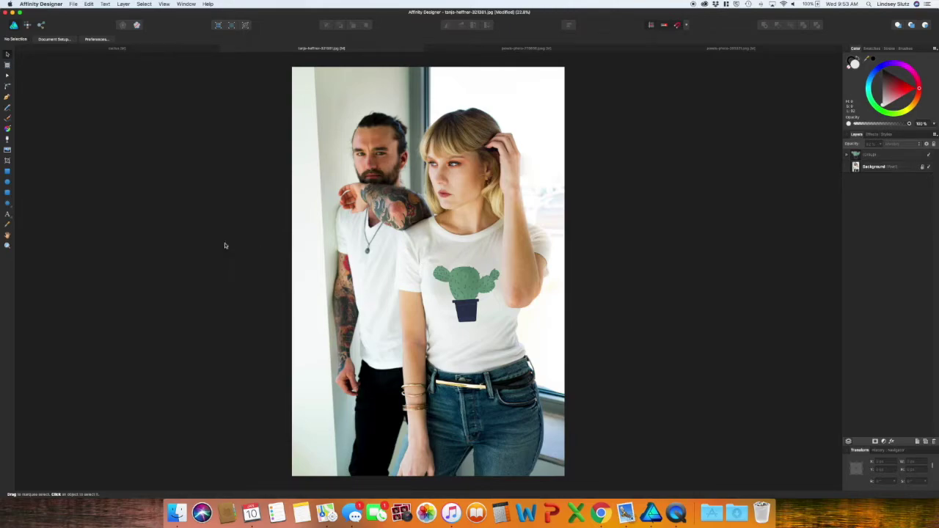
- Set up a JPEG export of the t-shirt mockup with the Best quality preset
{"action": "left_click", "coordinate": [74, 4]}
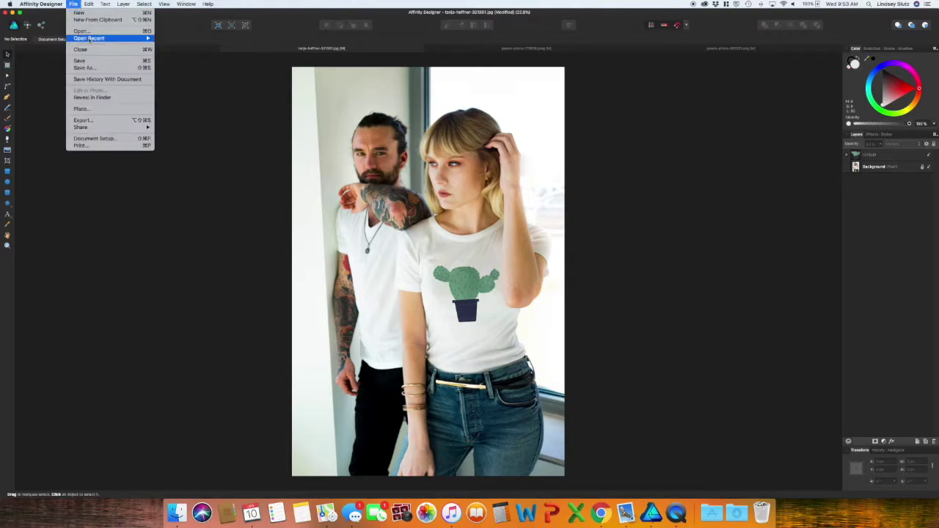
{"action": "left_click", "coordinate": [108, 121]}
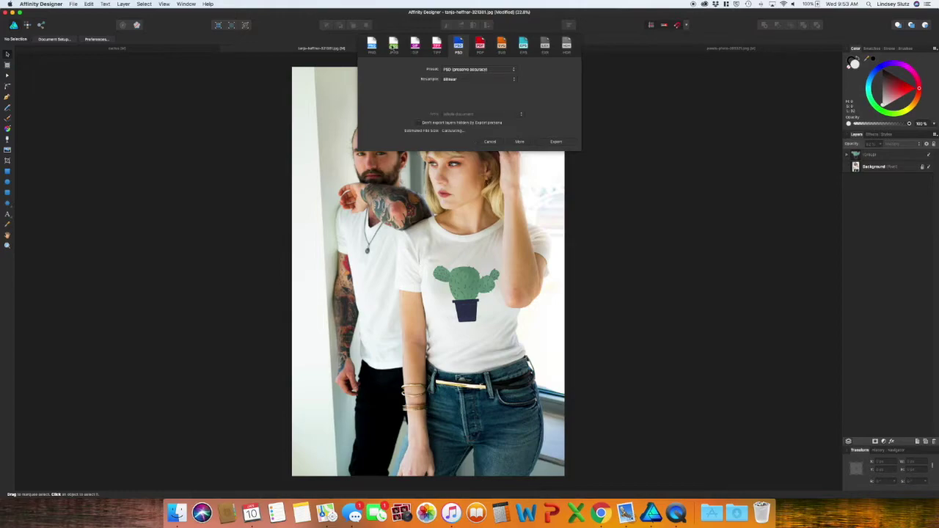
{"action": "left_click", "coordinate": [394, 46]}
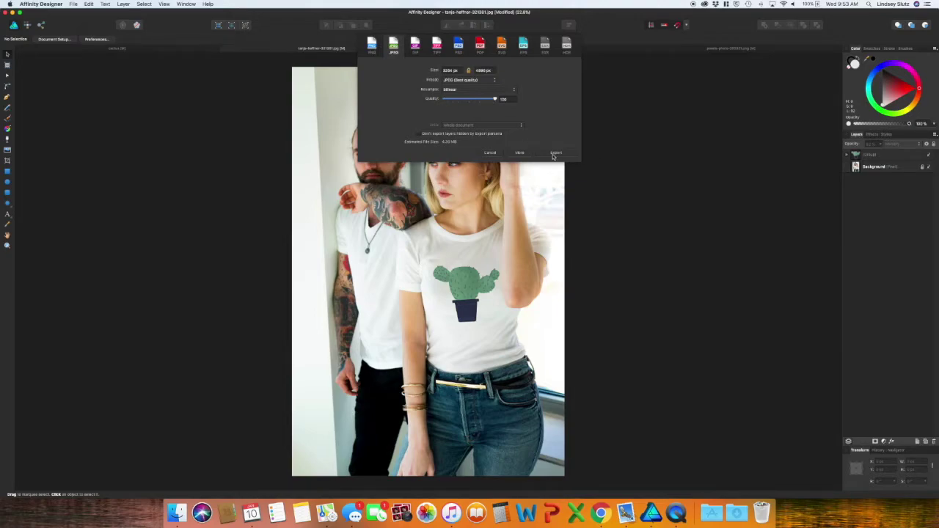
{"action": "left_click", "coordinate": [490, 152]}
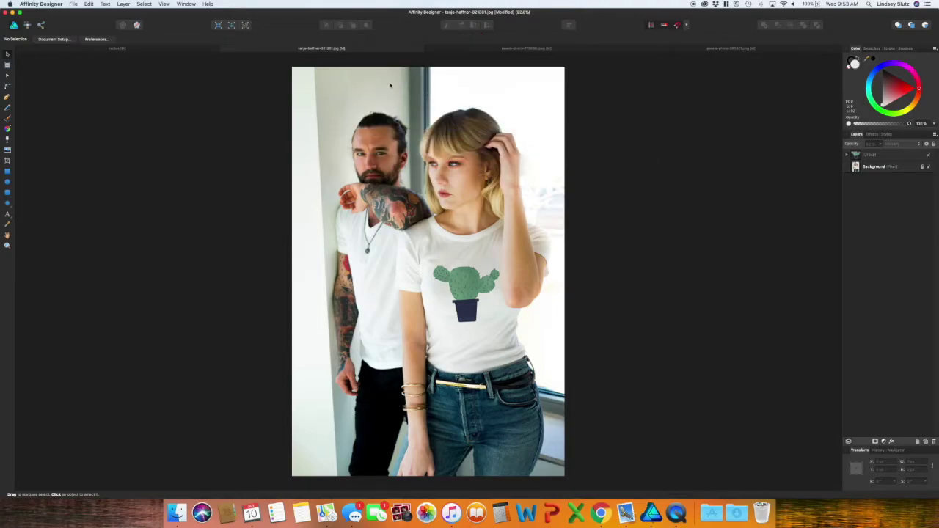
{"action": "left_click", "coordinate": [512, 49]}
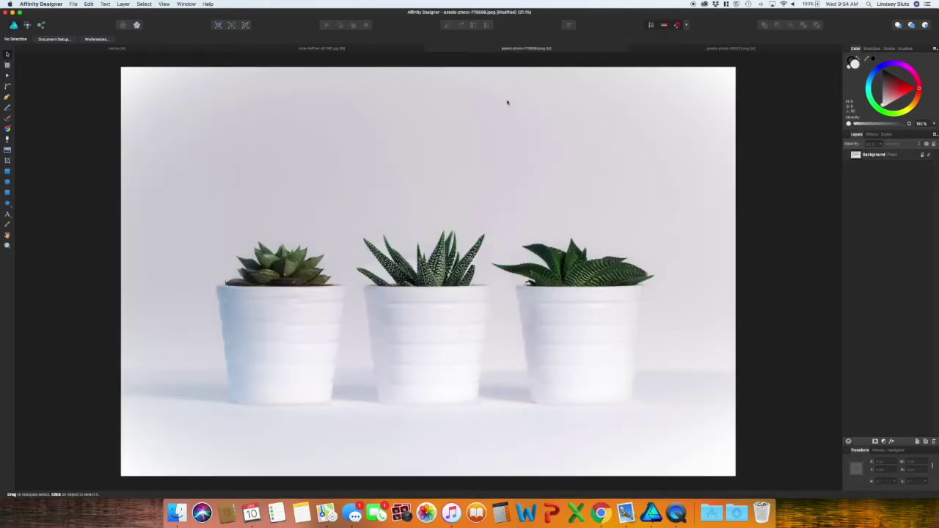
- Paste the cactus onto the middle white planter, set Multiply and lower its opacity
{"action": "key", "text": "super+v"}
{"action": "left_click_drag", "start_coordinate": [182, 116], "coordinate": [415, 332]}
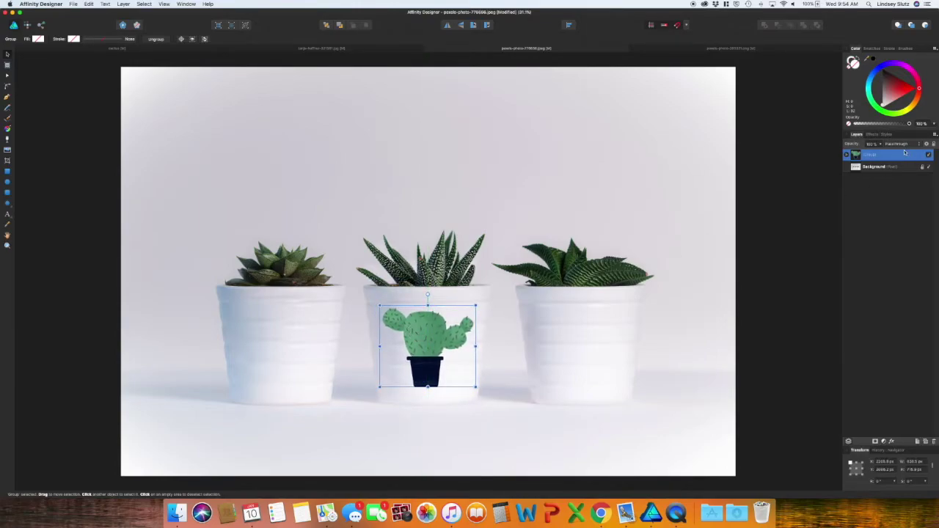
{"action": "left_click", "coordinate": [906, 144]}
{"action": "left_click", "coordinate": [903, 166]}
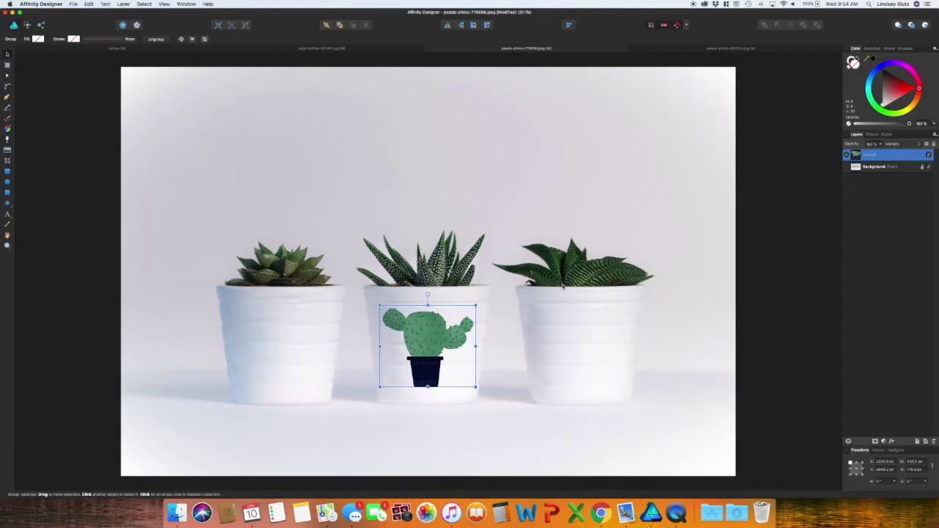
{"action": "scroll", "coordinate": [429, 345], "scroll_direction": "up", "scroll_amount": 5}
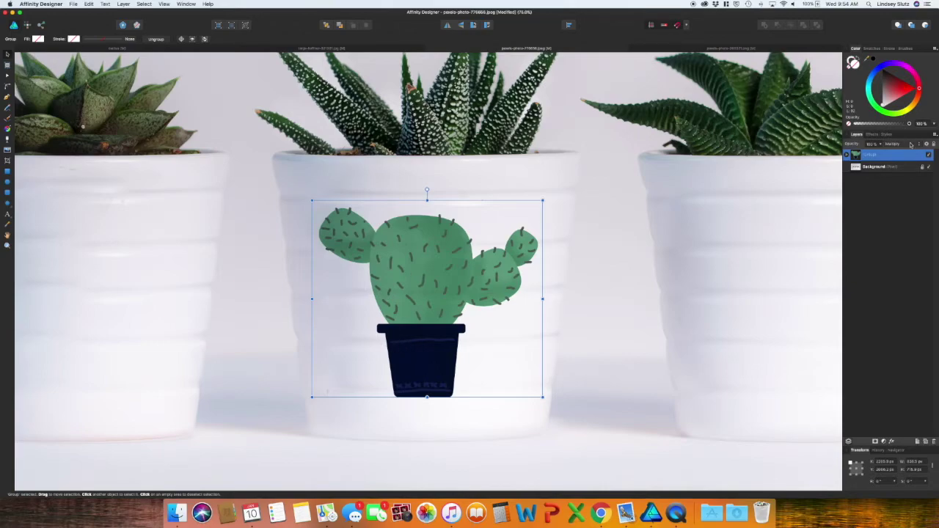
{"action": "mouse_move", "coordinate": [881, 152]}
{"action": "left_mouse_down"}
{"action": "mouse_move", "coordinate": [860, 154]}
{"action": "mouse_move", "coordinate": [868, 154]}
{"action": "left_mouse_up"}
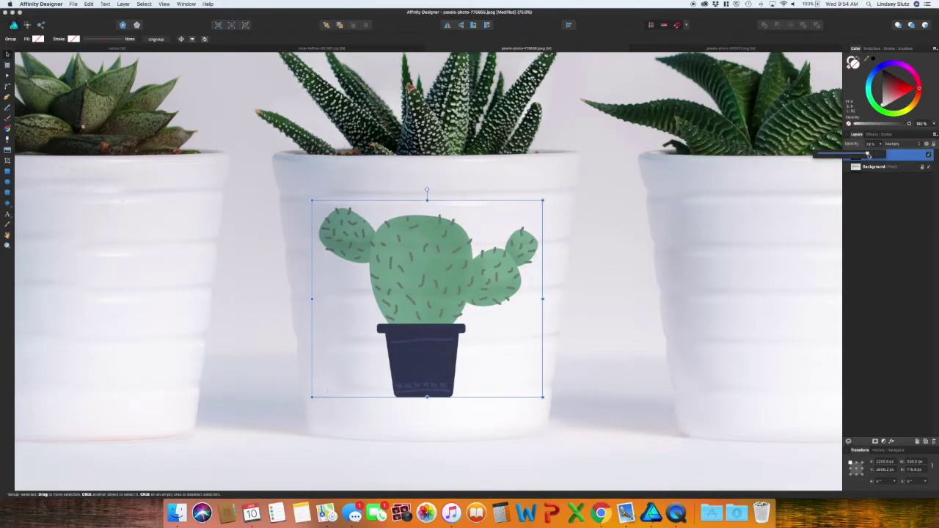
{"action": "left_click", "coordinate": [667, 294]}
- Duplicate the cactus onto the right and left planters, aligned with the middle one
{"action": "key", "text": "super+0"}
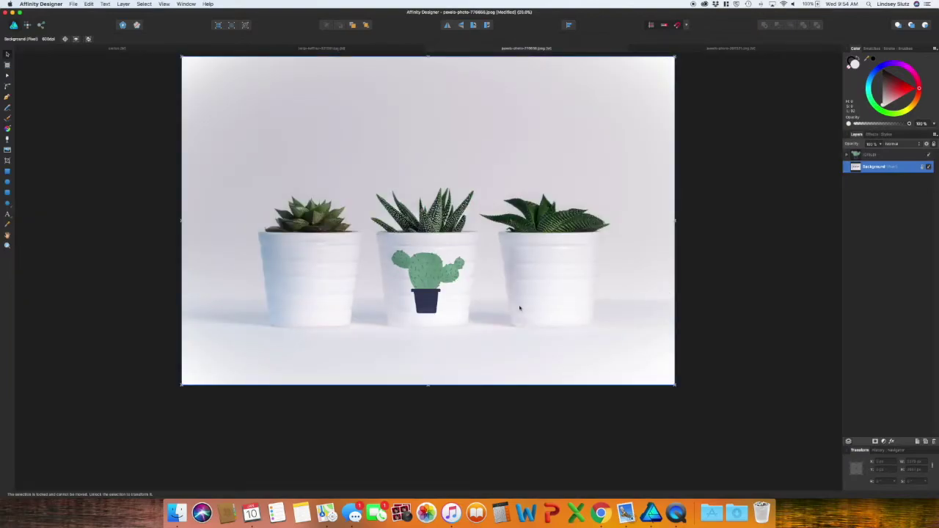
{"action": "left_click", "coordinate": [884, 155]}
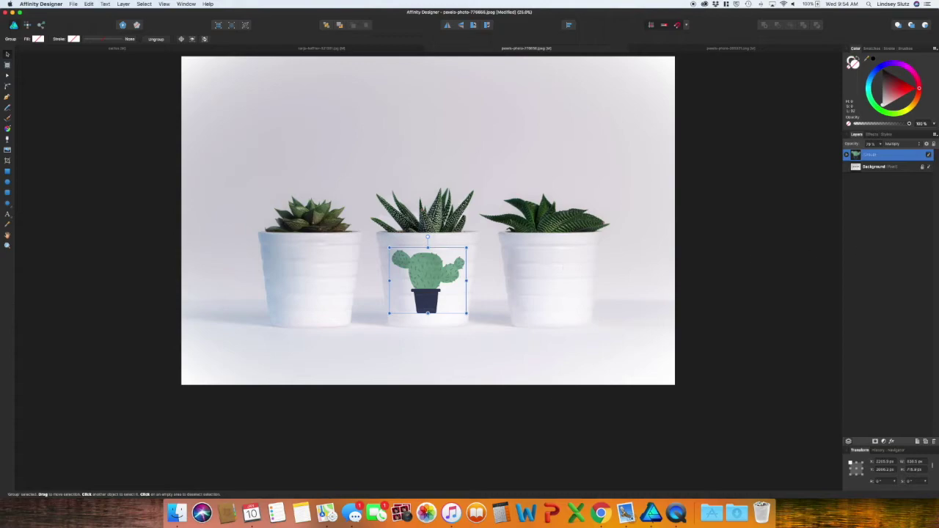
{"action": "left_click", "coordinate": [894, 157]}
{"action": "left_click_drag", "start_coordinate": [895, 157], "coordinate": [917, 441]}
{"action": "left_click_drag", "start_coordinate": [428, 278], "coordinate": [555, 280]}
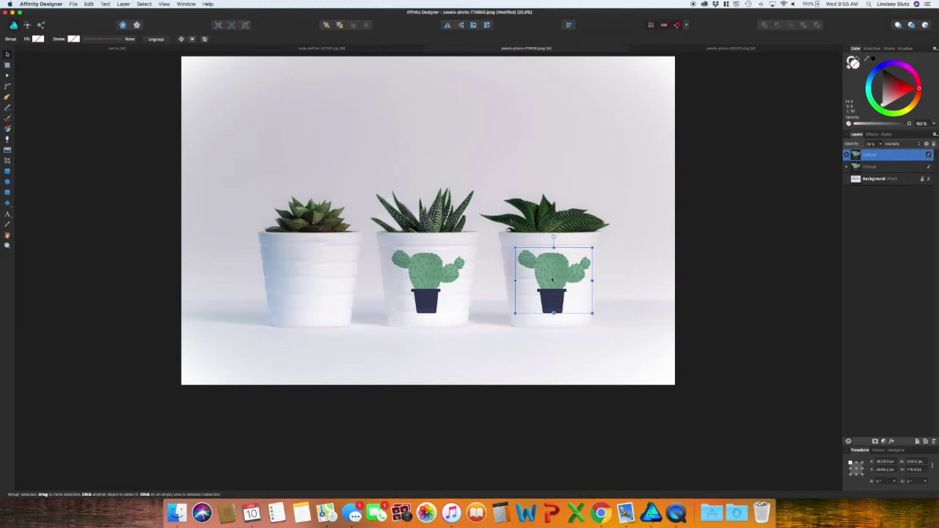
{"action": "left_click_drag", "start_coordinate": [554, 279], "coordinate": [310, 282]}
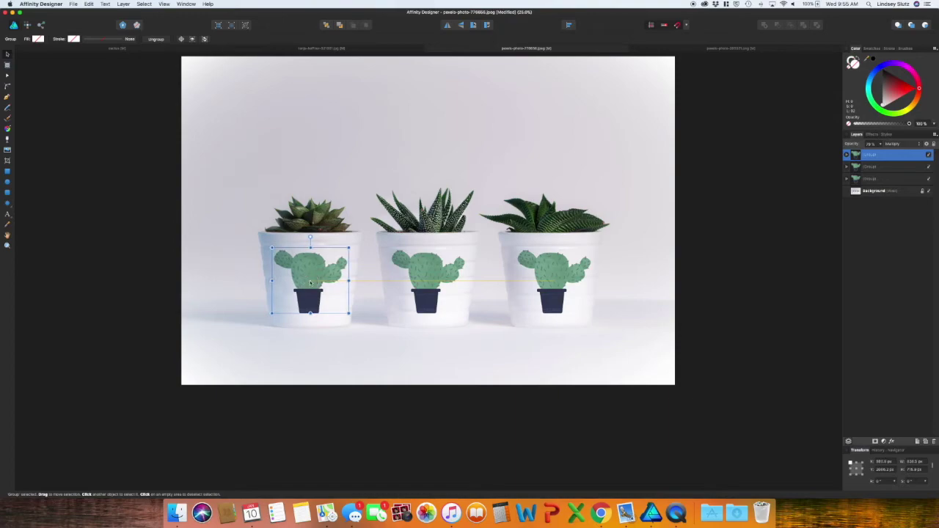
{"action": "left_click", "coordinate": [381, 361]}
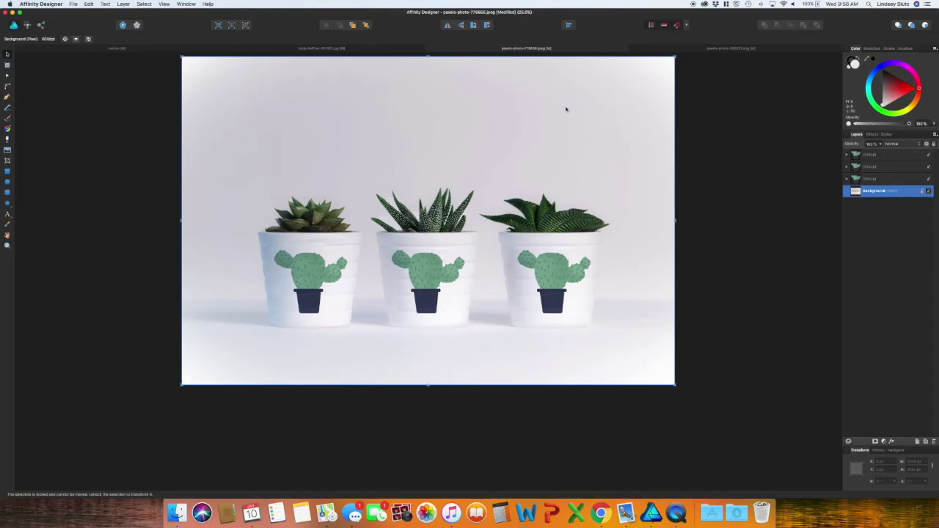
{"action": "left_click", "coordinate": [690, 52]}
- Paste the cactus into the wall frame, enlarge and centre it, and reduce its opacity
{"action": "key", "text": "super+v"}
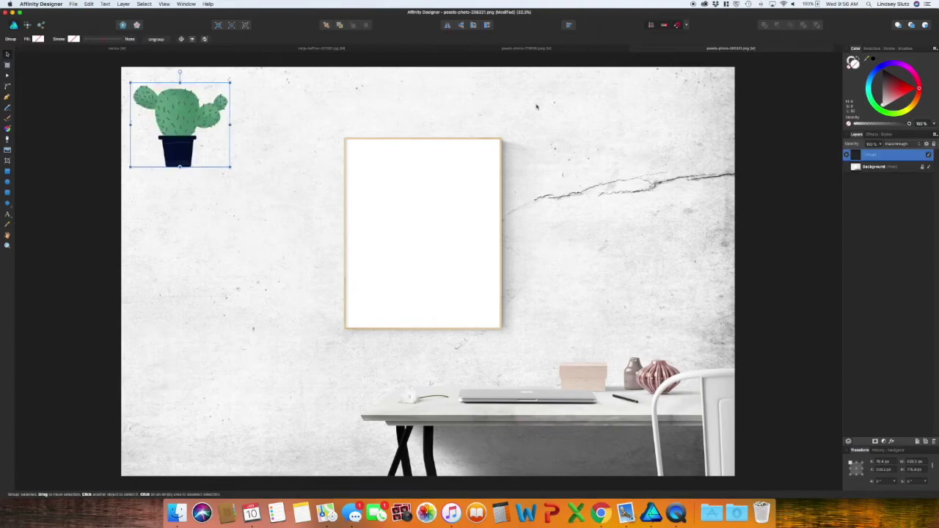
{"action": "left_click_drag", "start_coordinate": [193, 130], "coordinate": [426, 228]}
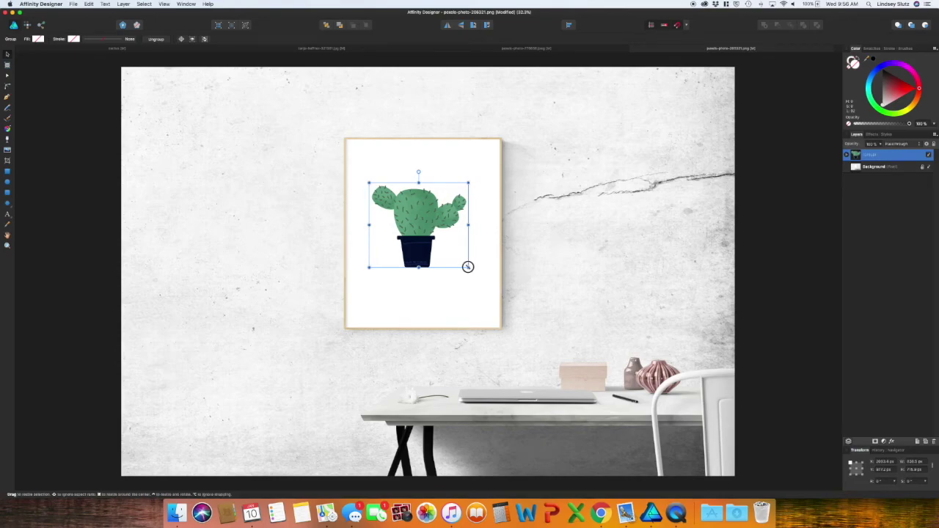
{"action": "left_click_drag", "start_coordinate": [468, 267], "coordinate": [506, 299]}
{"action": "left_click_drag", "start_coordinate": [429, 245], "coordinate": [416, 240]}
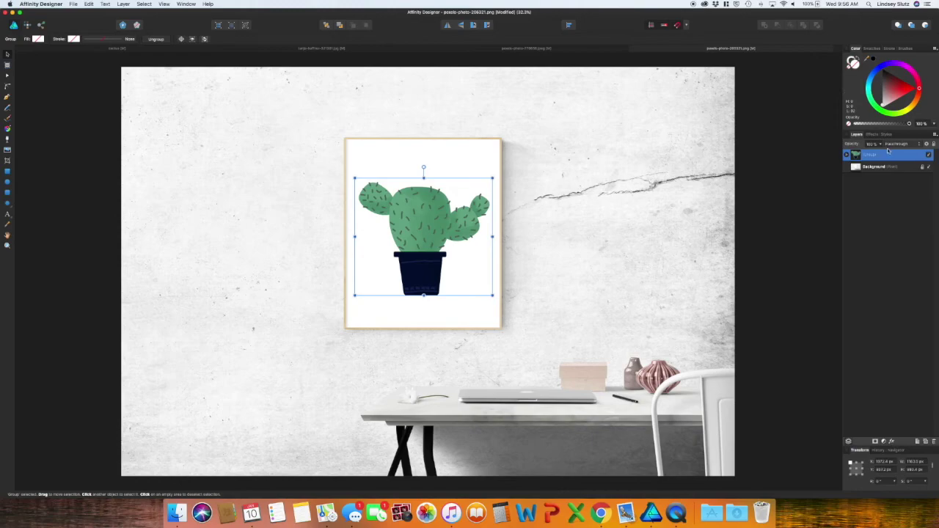
{"action": "left_click_drag", "start_coordinate": [881, 145], "coordinate": [873, 155]}
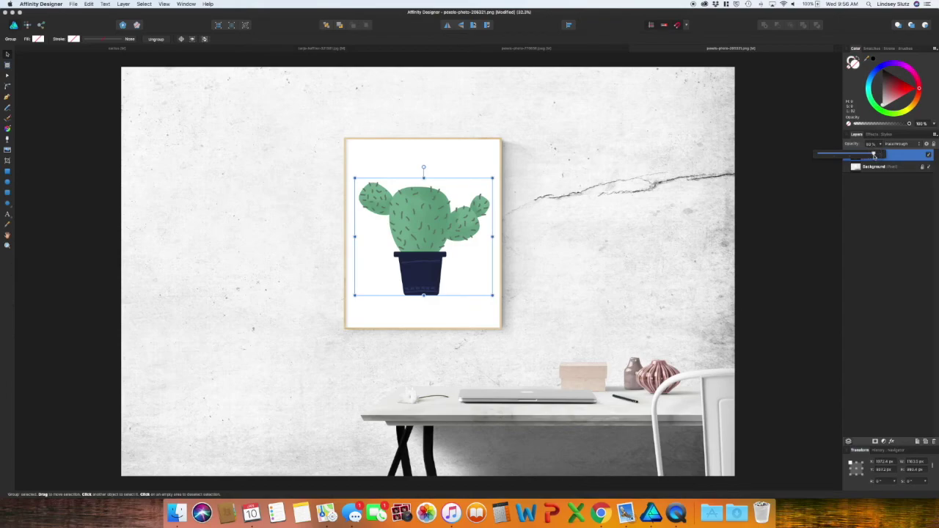
{"action": "left_click", "coordinate": [886, 261]}
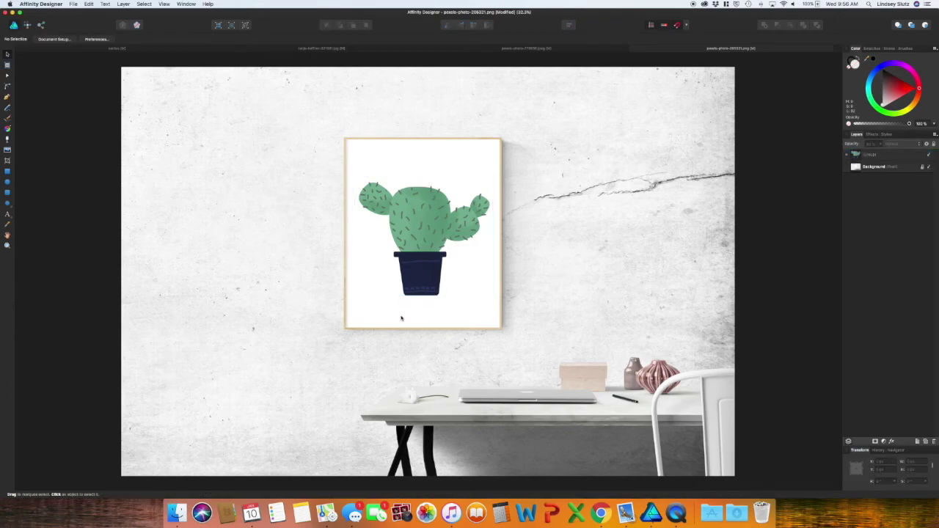
{"action": "left_click", "coordinate": [424, 232]}
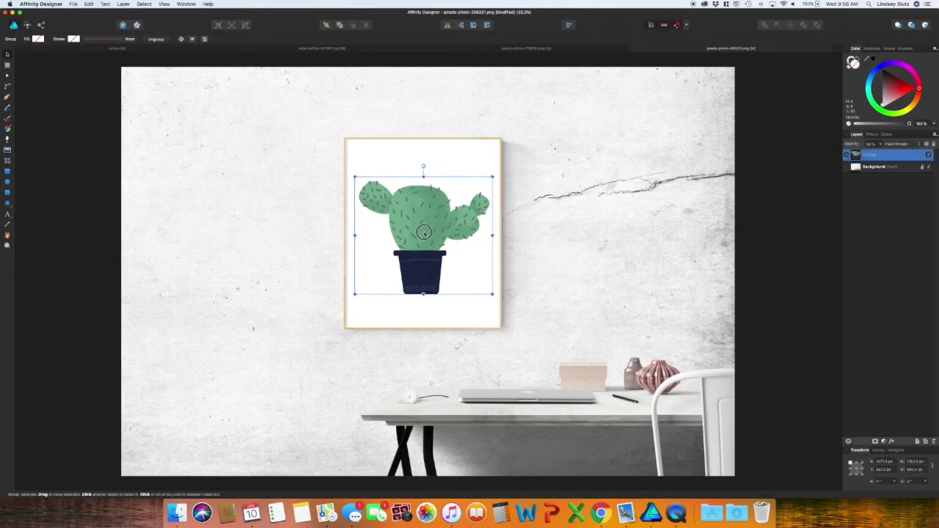
{"action": "left_click", "coordinate": [594, 220]}
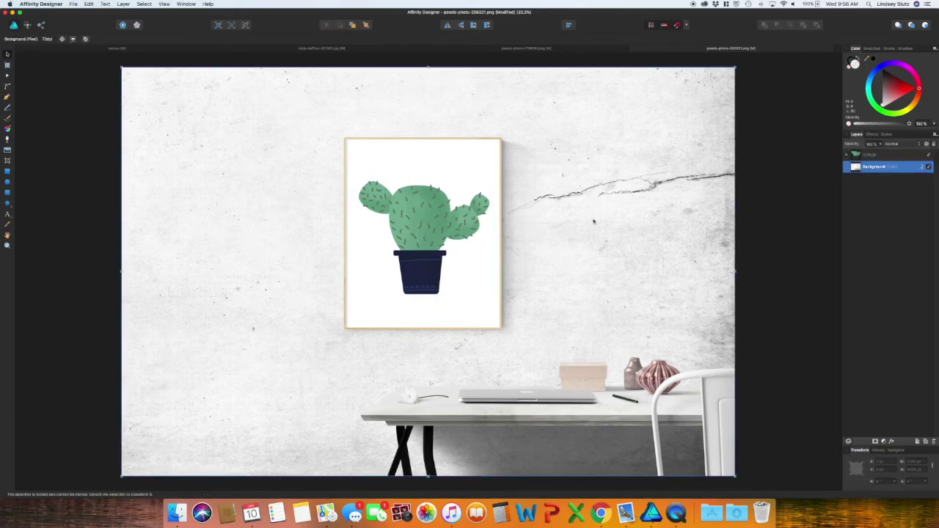